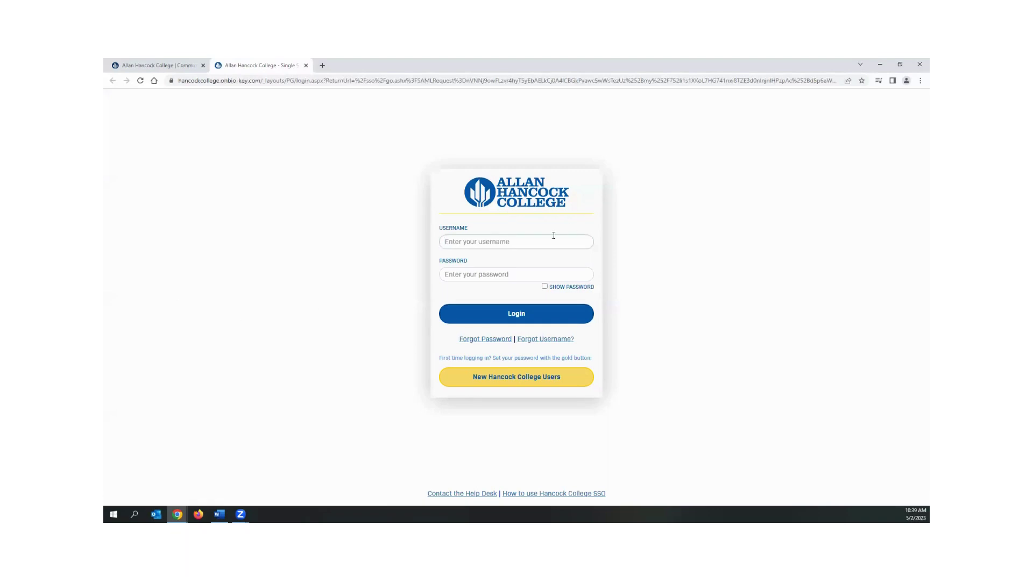
Log in to Allan Hancock College SSO with the student's username and password
click(507, 280)
text(********)
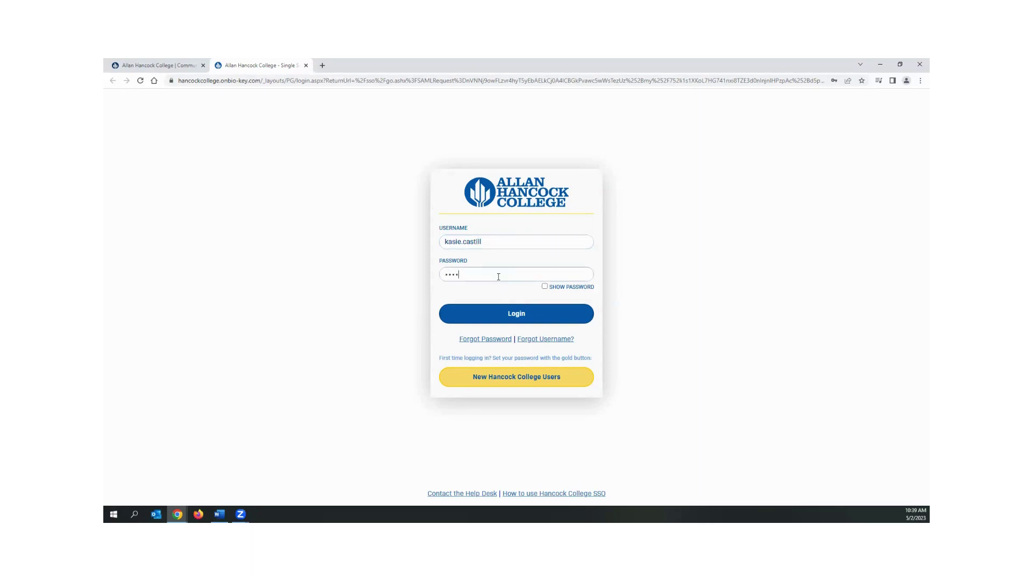
text(********)
click(516, 315)
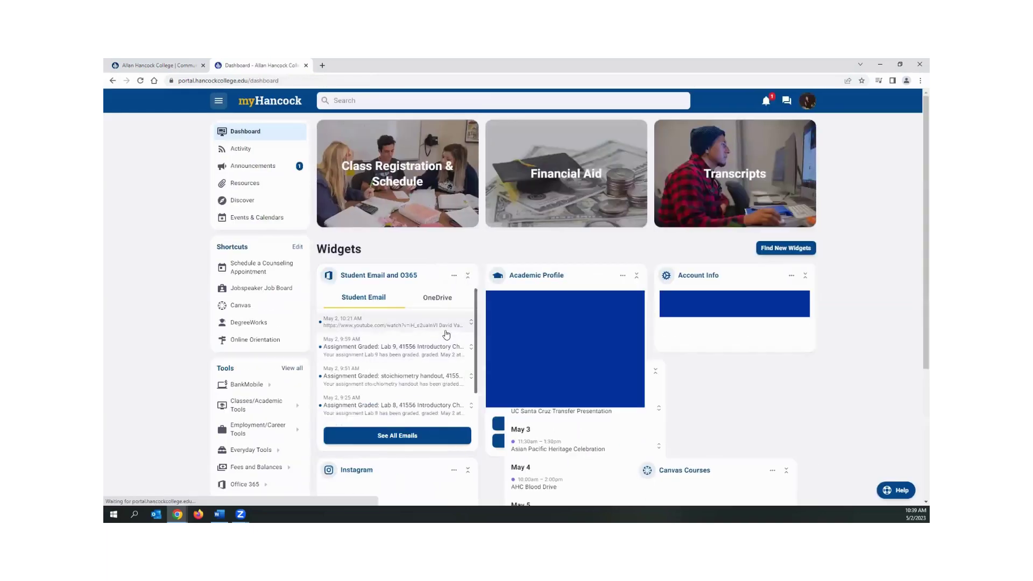
Go from the Class Registration & Schedule tile through Register/Add/Drop Classes to Add a class
mouse_move(423, 186)
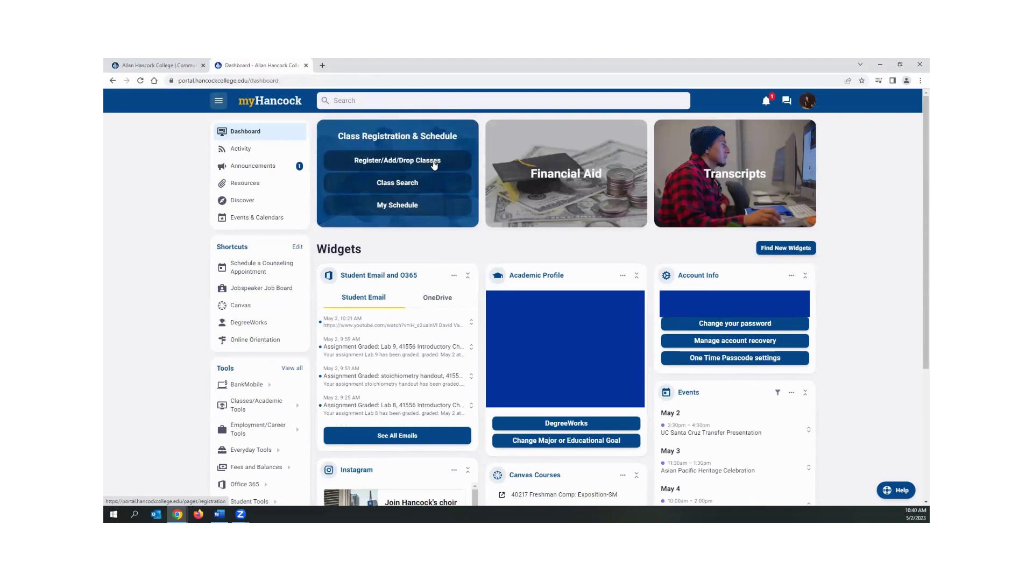
click(434, 163)
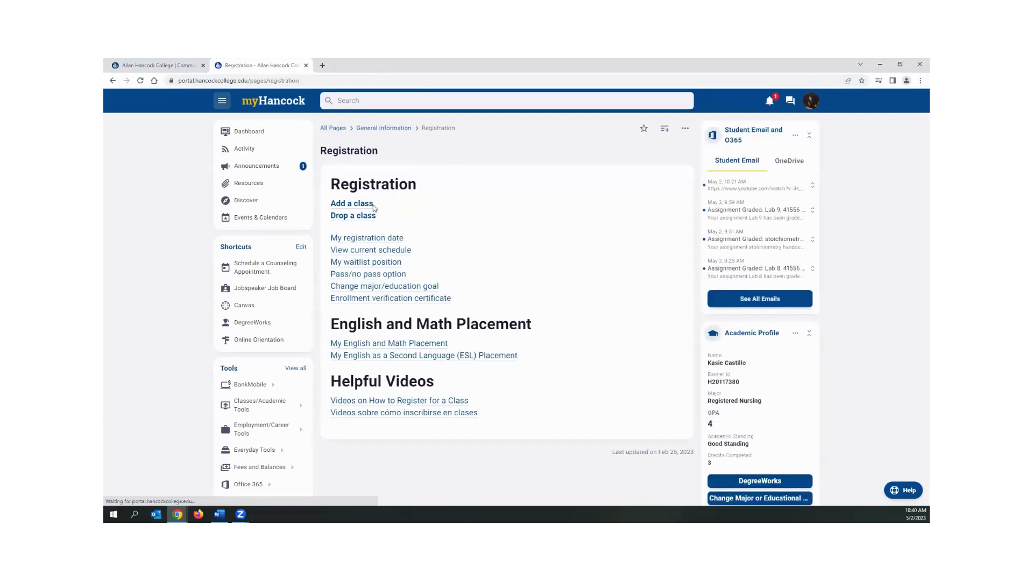
click(363, 204)
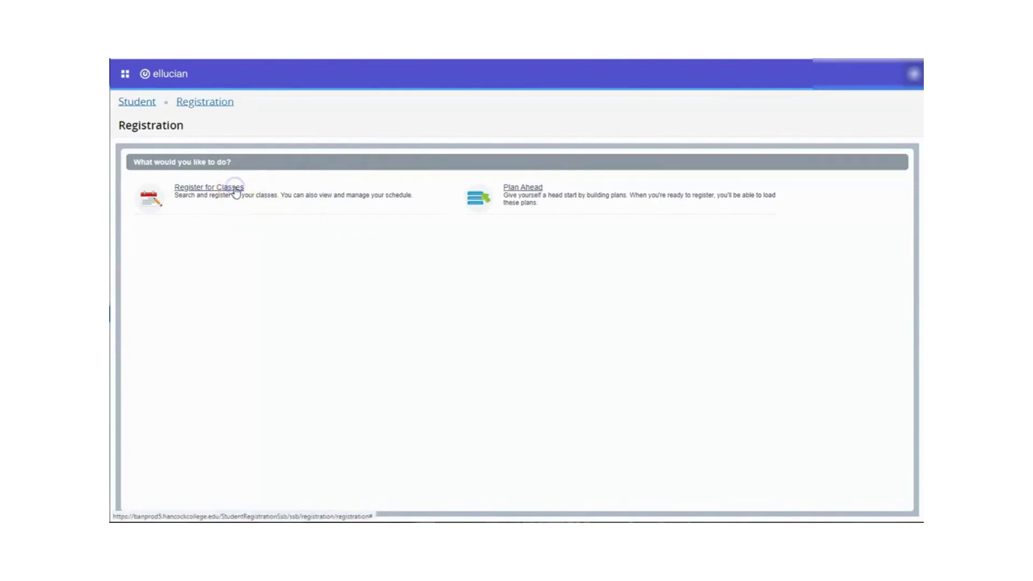
Start Register for Classes and choose Winter 2021 as the term
click(236, 189)
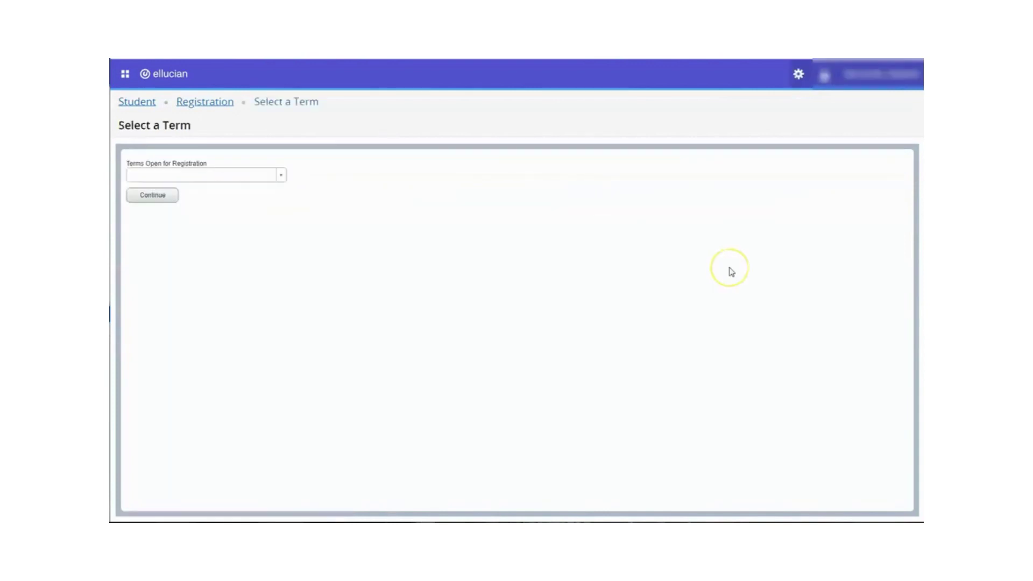
click(280, 176)
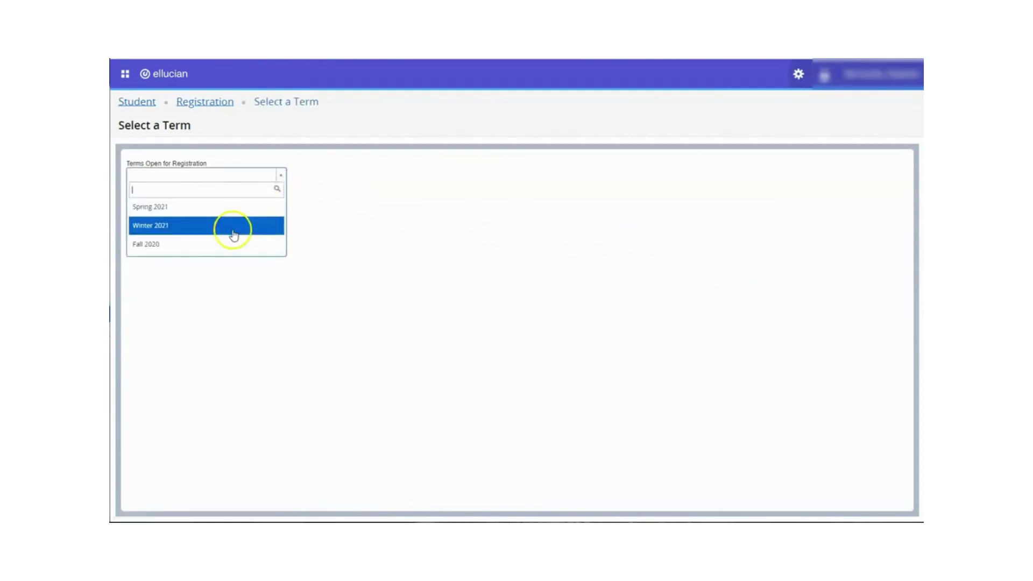
click(233, 232)
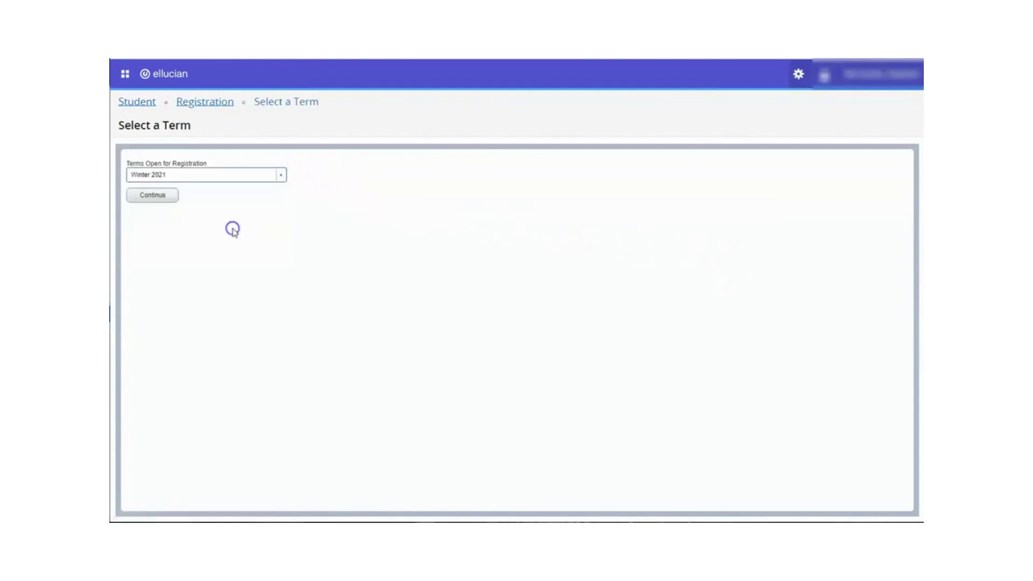
click(166, 209)
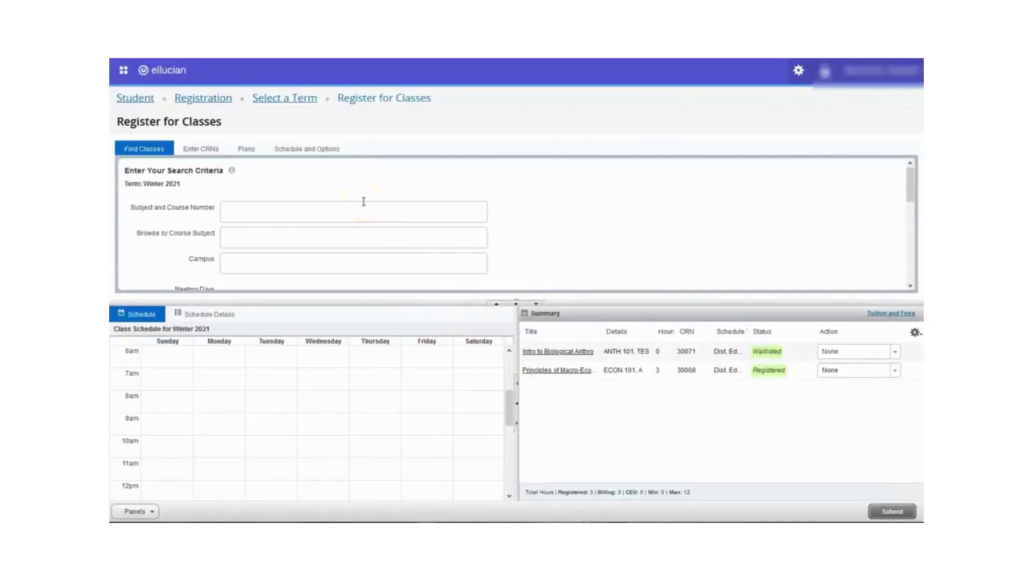
Add CRN 30072 (Infant and Toddler Development) to the summary via Enter CRNs
click(207, 149)
click(197, 210)
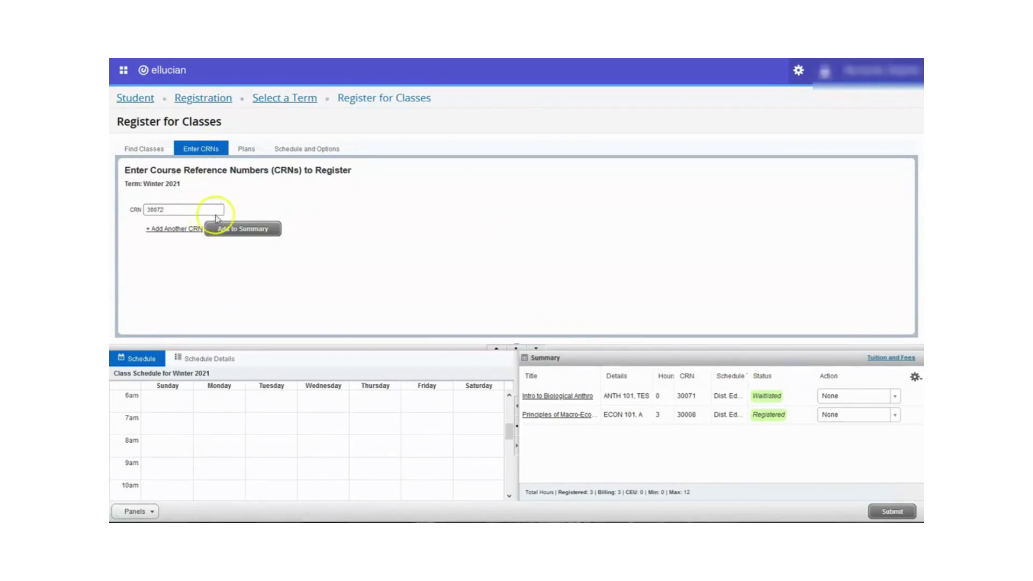
click(243, 231)
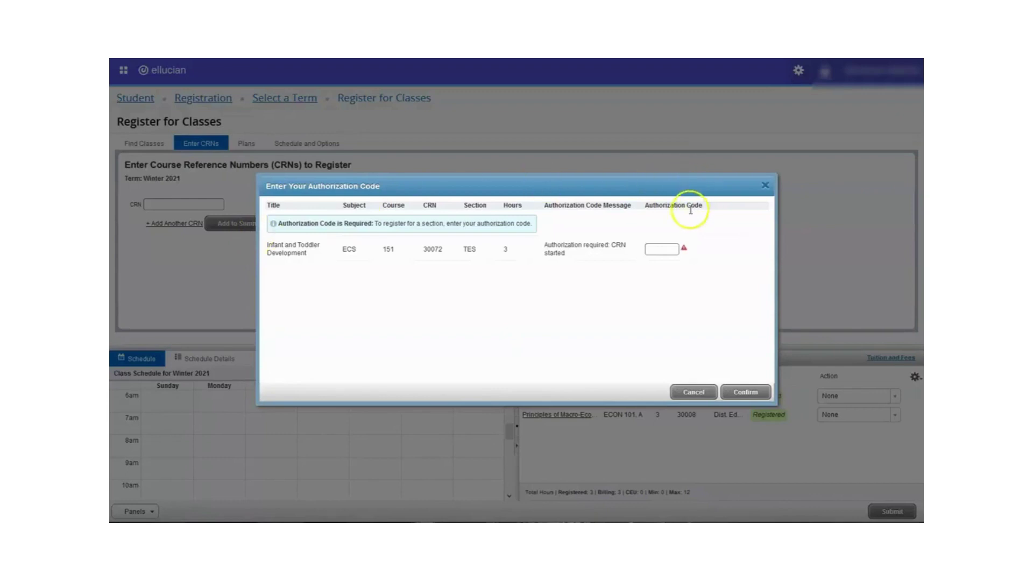
Enter and confirm the authorization code for CRN 30072, then submit the registration
click(660, 248)
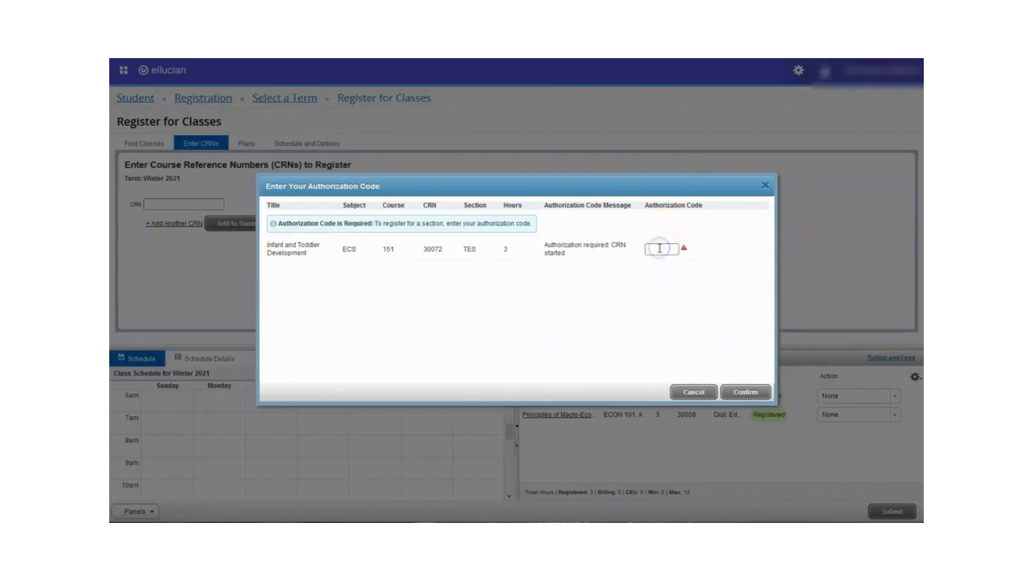
click(747, 391)
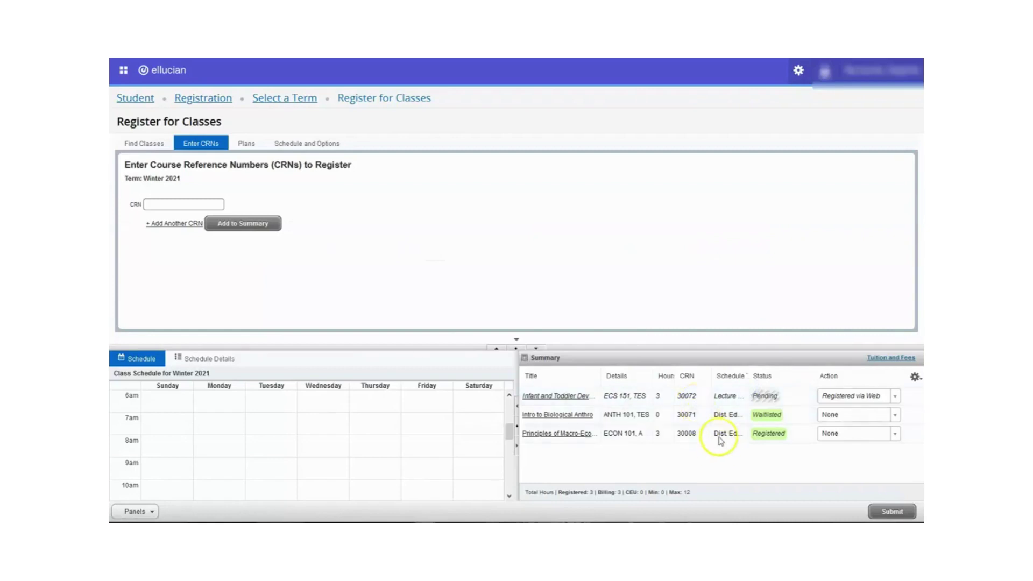
click(889, 514)
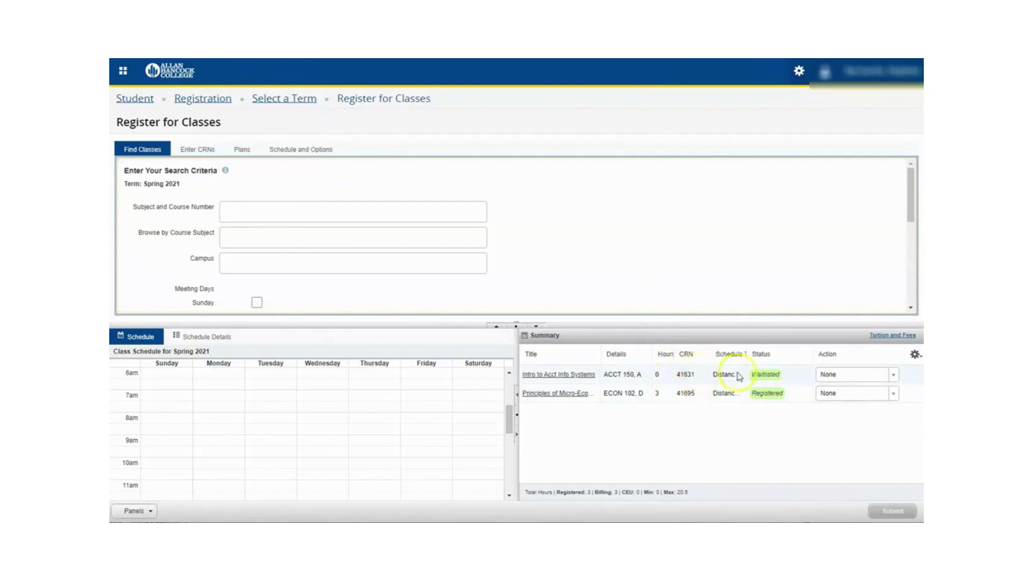
Drop the waitlisted ACCT 150 (CRN 41631) with Drop Before Class Begins and submit
click(893, 375)
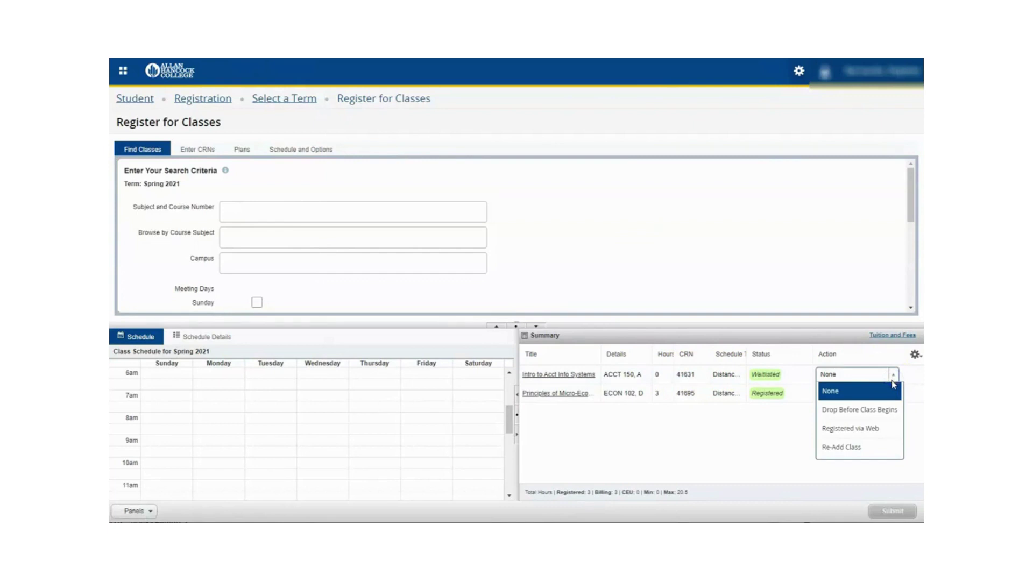
click(884, 412)
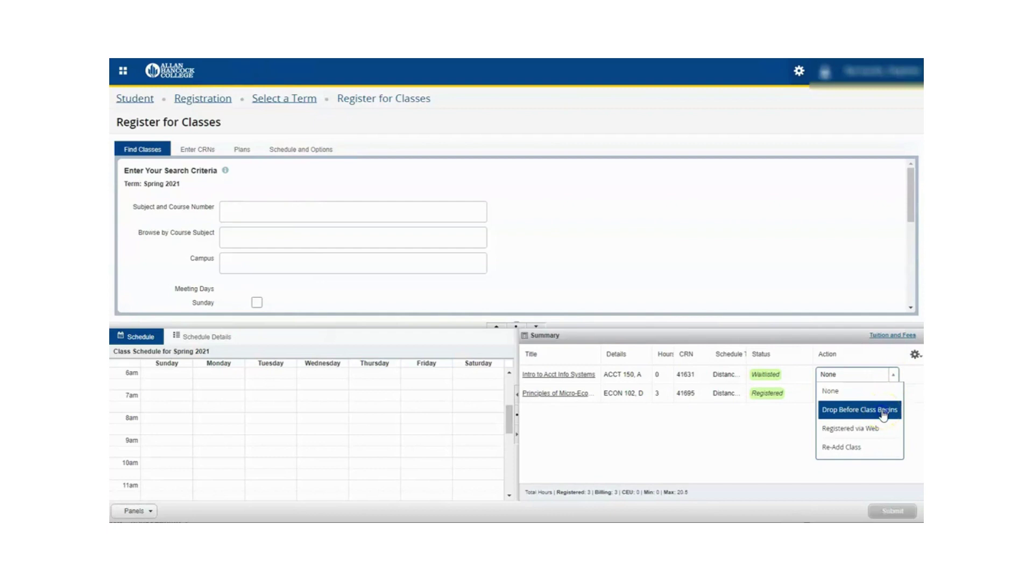
click(884, 412)
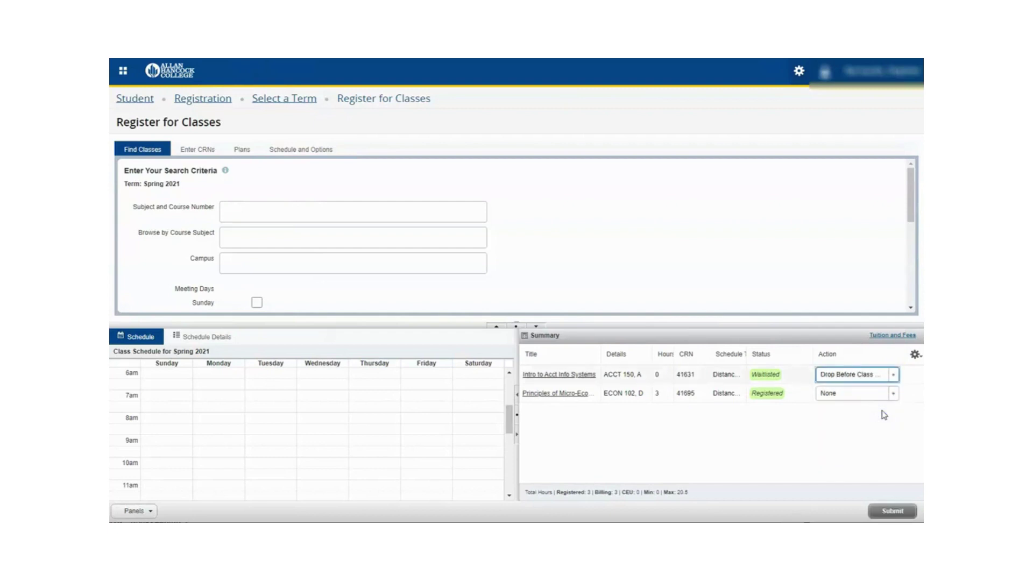
click(891, 510)
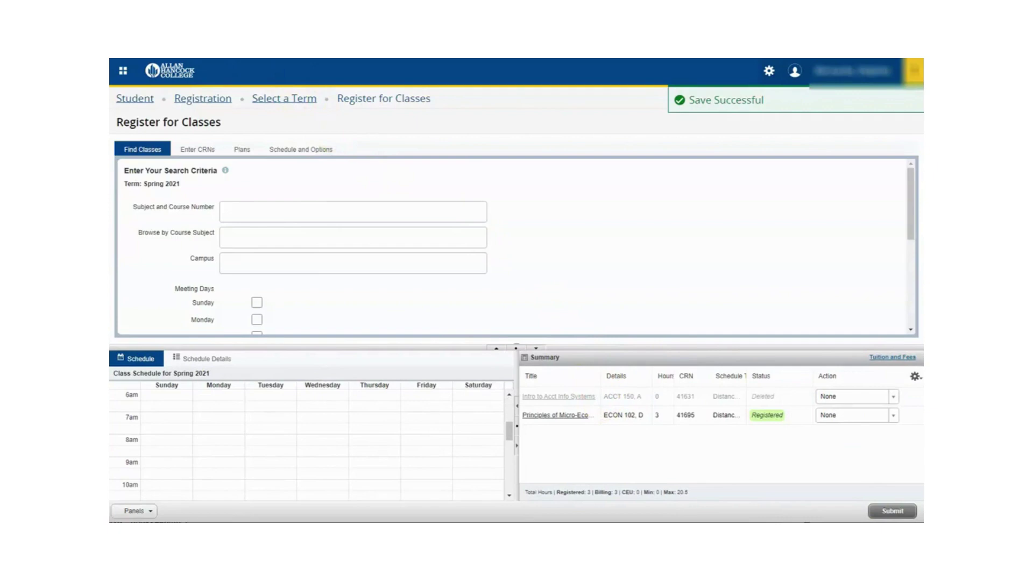
Reload the page and add CRN 41631 to the summary through Enter CRNs
key(F5)
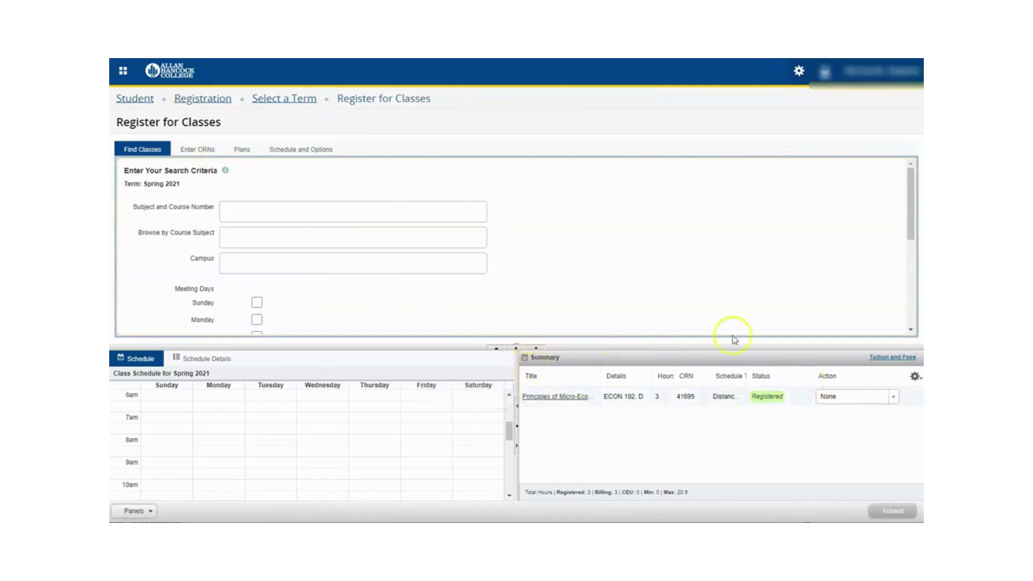
click(205, 152)
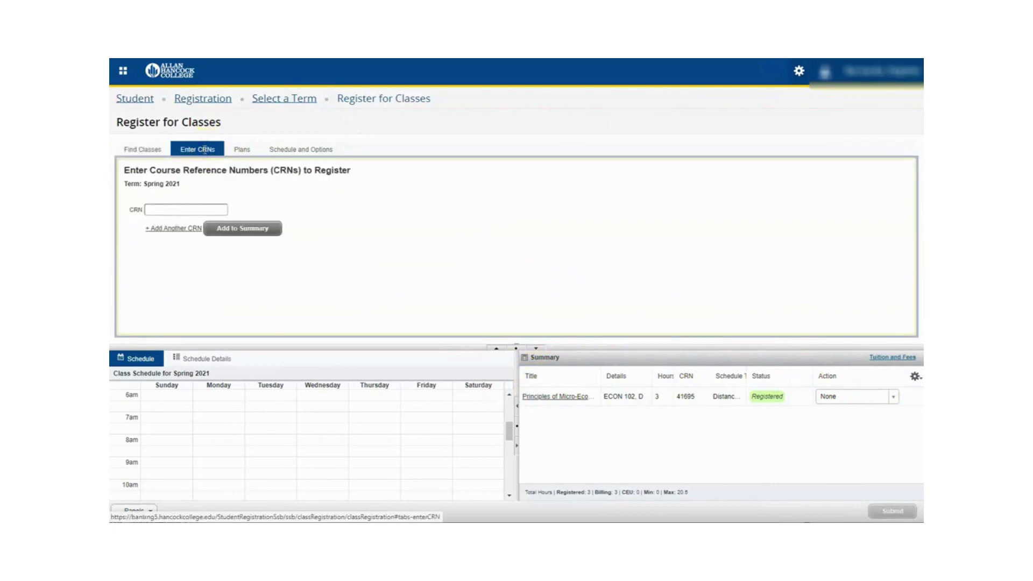
click(196, 209)
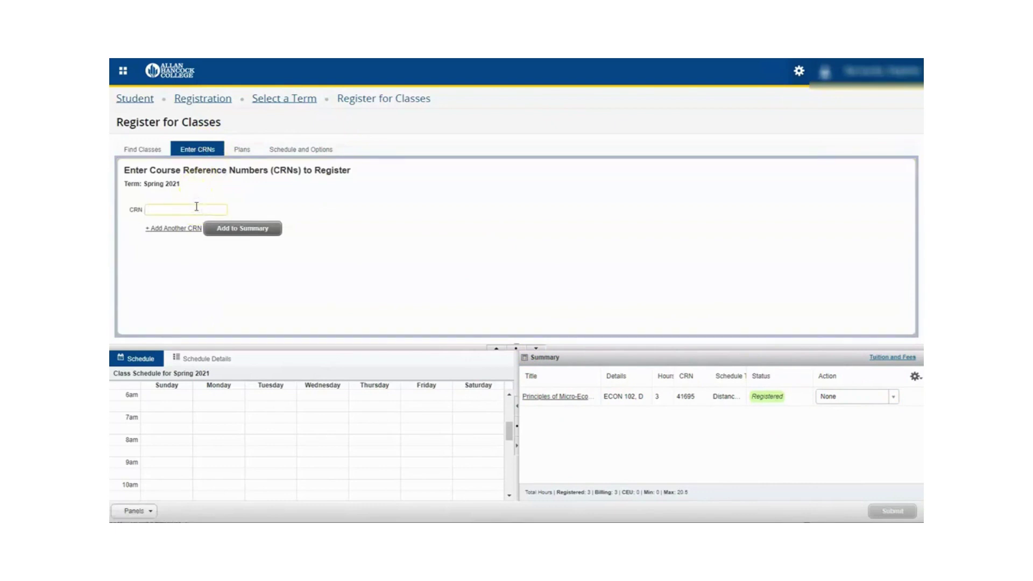
text(41631)
click(239, 232)
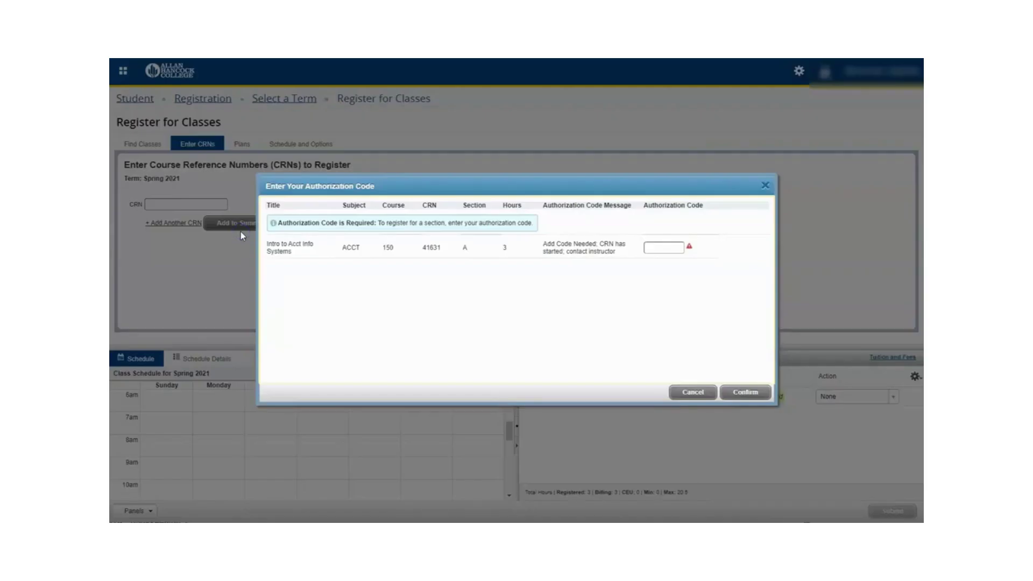
Enter and confirm the authorization code for ACCT 150 (CRN 41631)
click(654, 249)
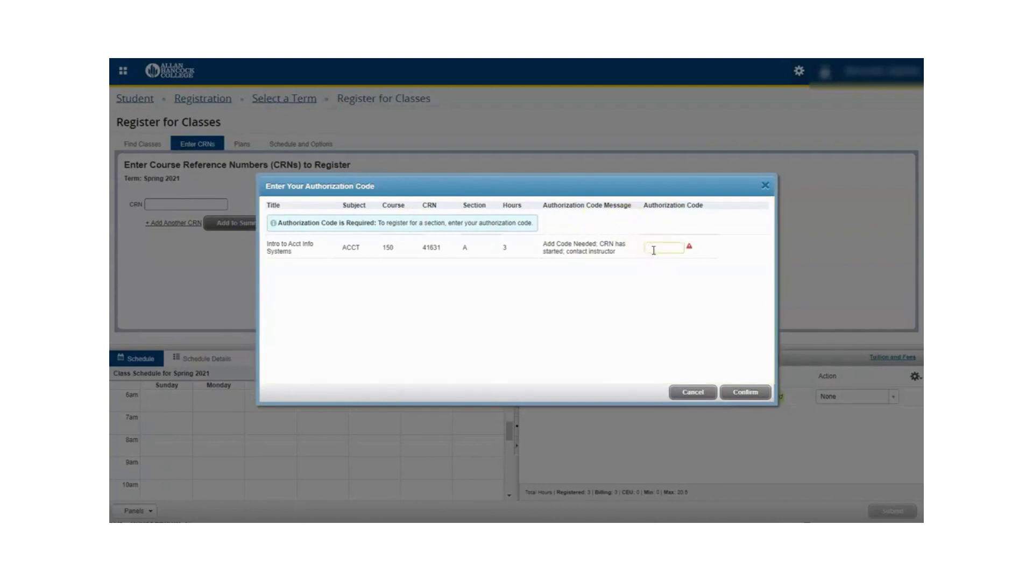
click(661, 258)
click(752, 395)
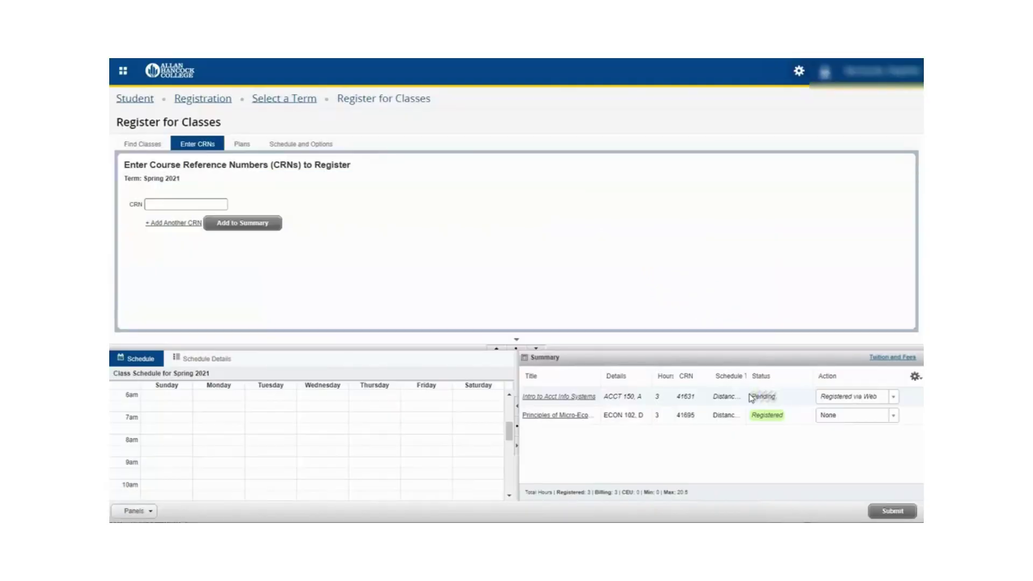
Submit the Spring 2021 registration with ACCT 150 pending as Registered via Web
click(753, 395)
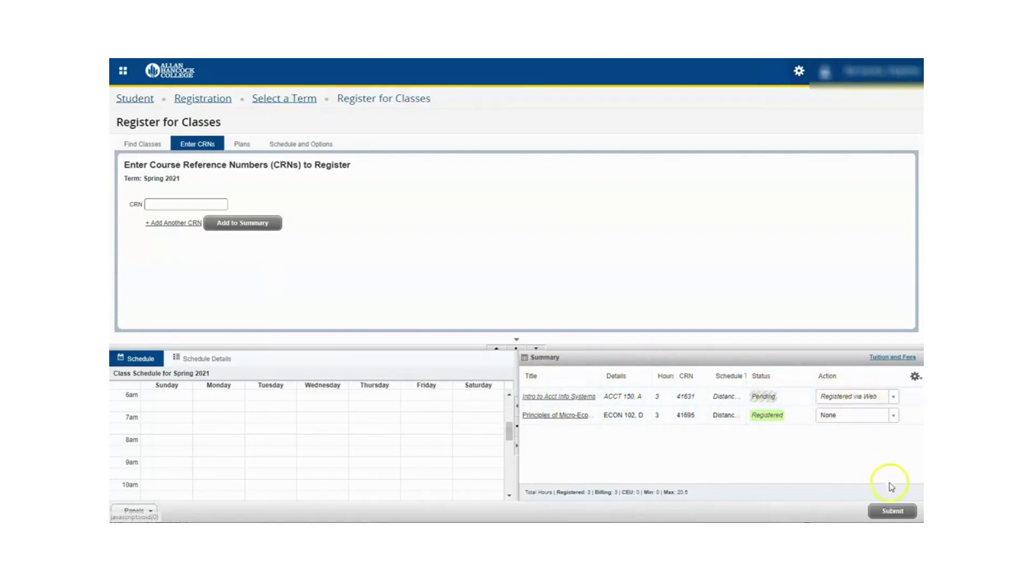
click(892, 512)
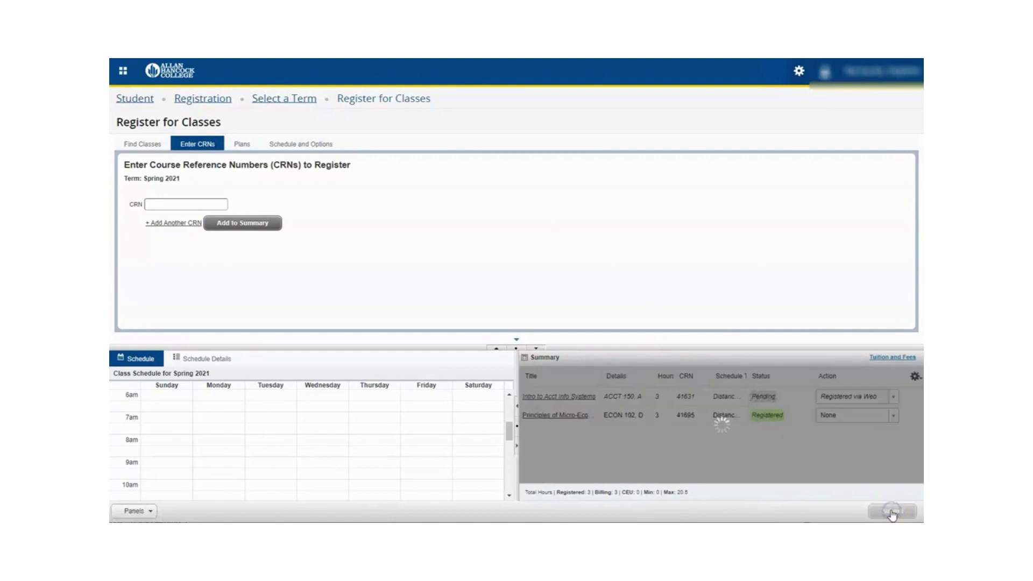